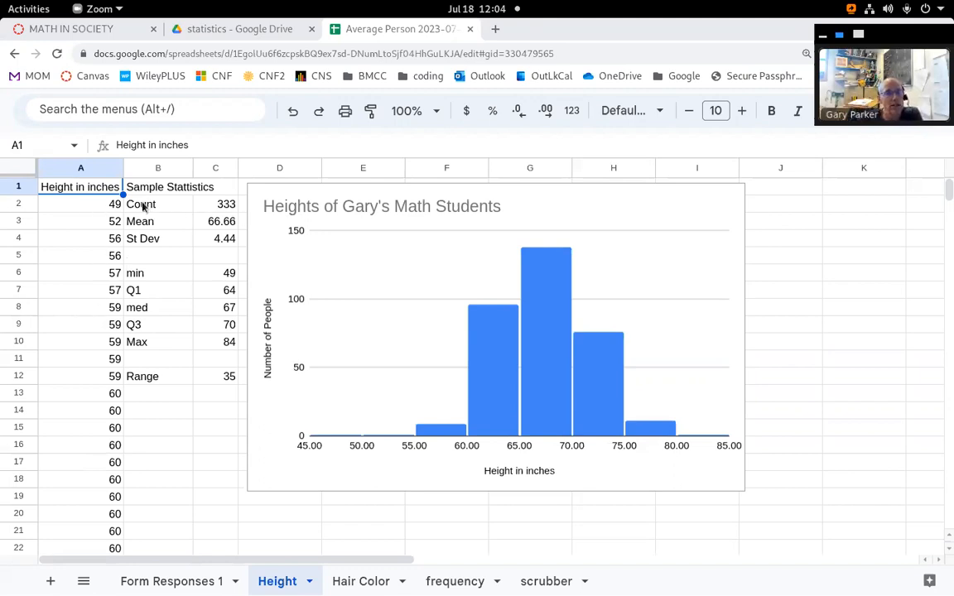
Step: Review the count, mean, standard deviation and five-number summary of the student heights
{"action": "left_click_drag", "start_coordinate": [142, 208], "coordinate": [220, 205]}
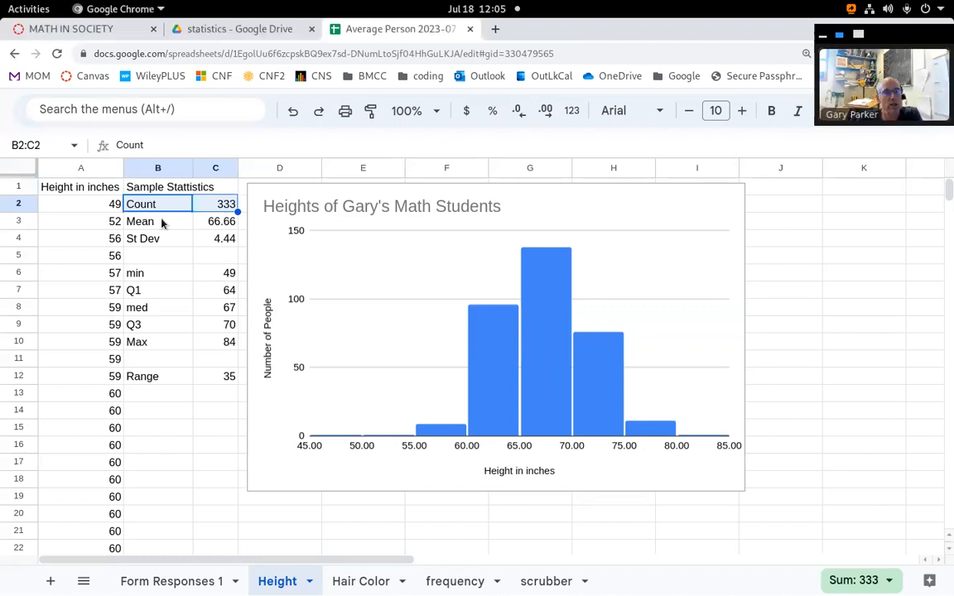
{"action": "left_click", "coordinate": [220, 224]}
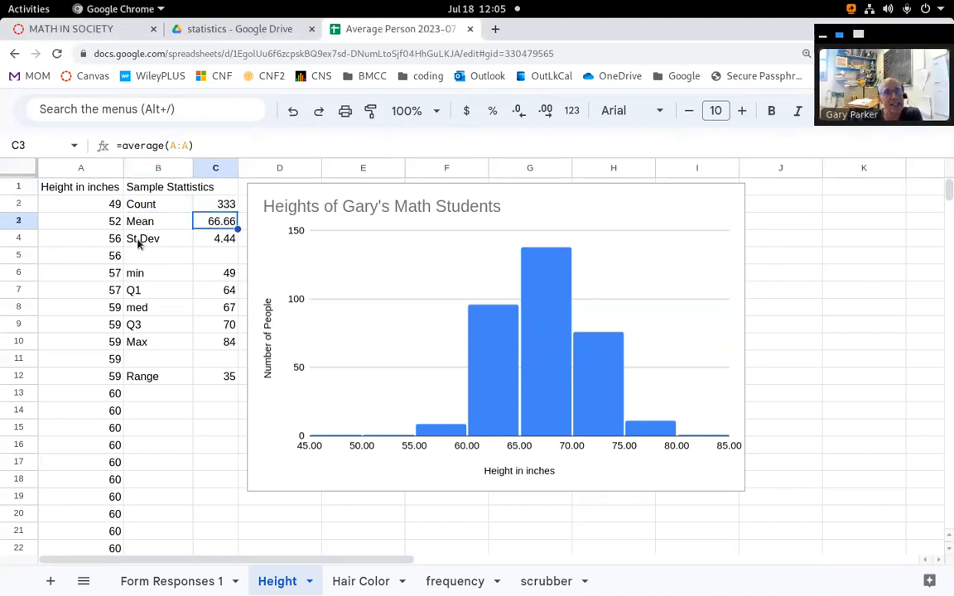
{"action": "left_click", "coordinate": [170, 242]}
{"action": "left_click_drag", "start_coordinate": [169, 246], "coordinate": [225, 243]}
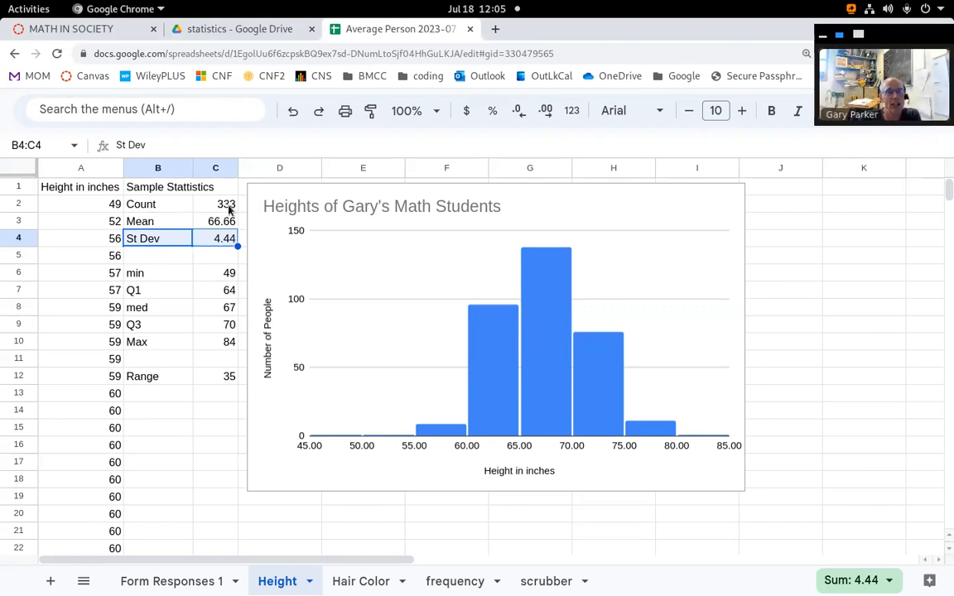
{"action": "left_click", "coordinate": [226, 204]}
{"action": "left_click", "coordinate": [227, 227]}
{"action": "left_click", "coordinate": [227, 239]}
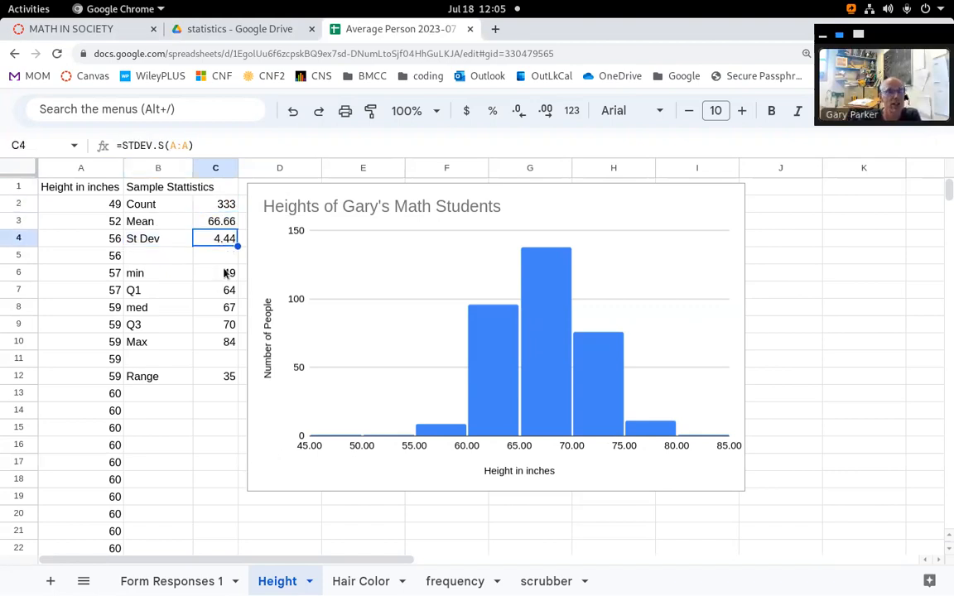
{"action": "left_click_drag", "start_coordinate": [150, 275], "coordinate": [228, 341]}
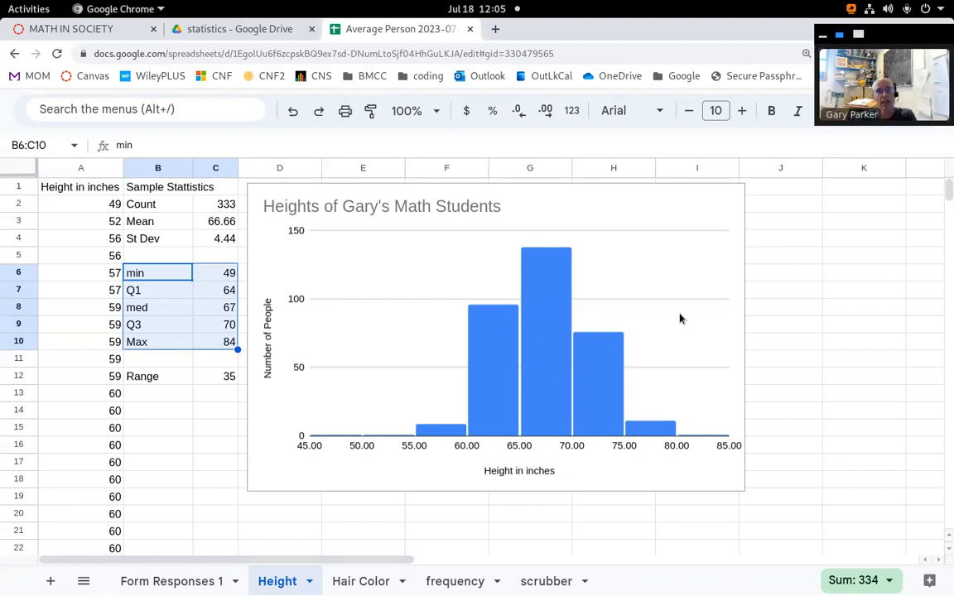
Step: Copy the "Heights of Gary's Math Students" histogram
{"action": "left_click", "coordinate": [711, 208]}
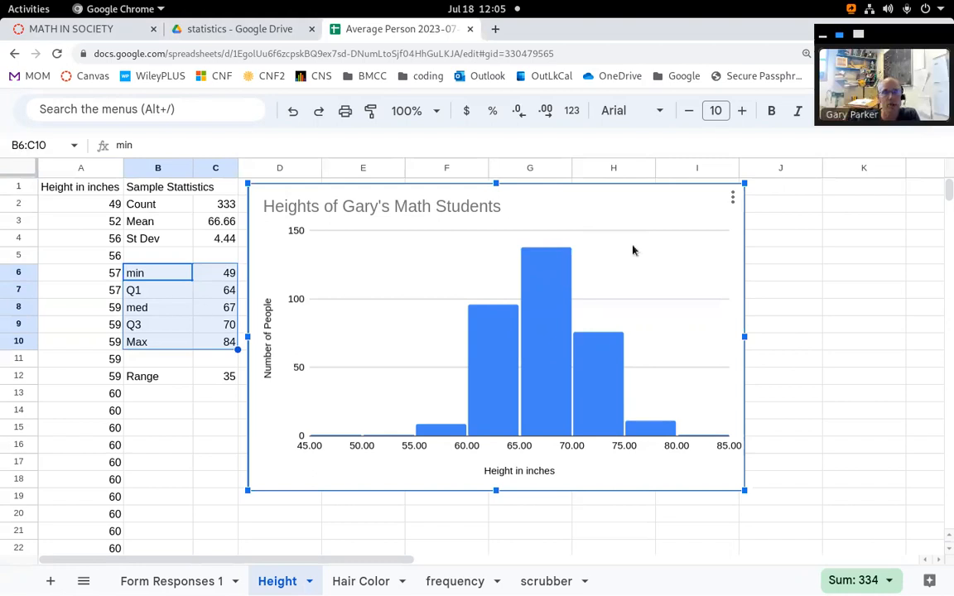
{"action": "left_click", "coordinate": [733, 198]}
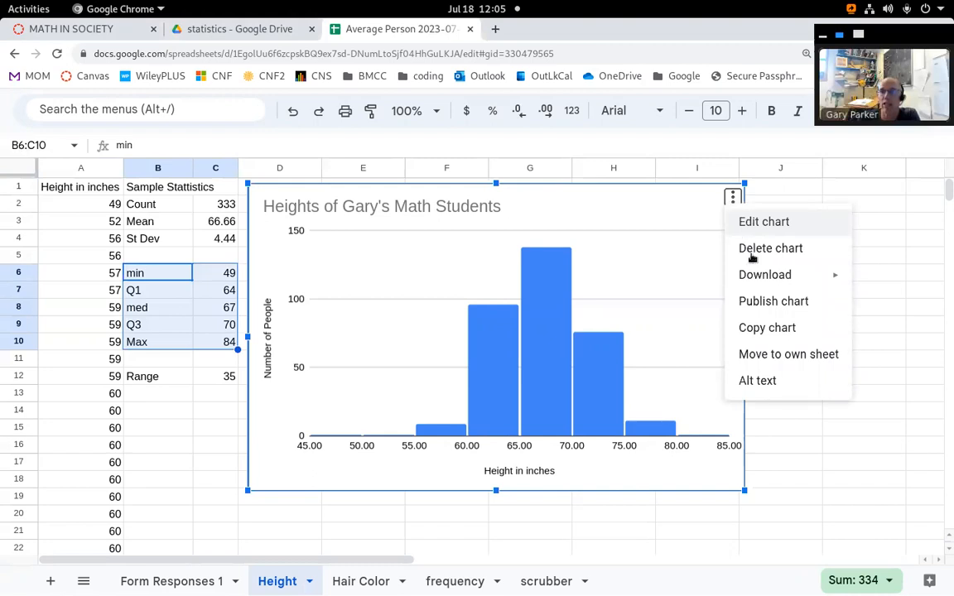
{"action": "left_click", "coordinate": [769, 328]}
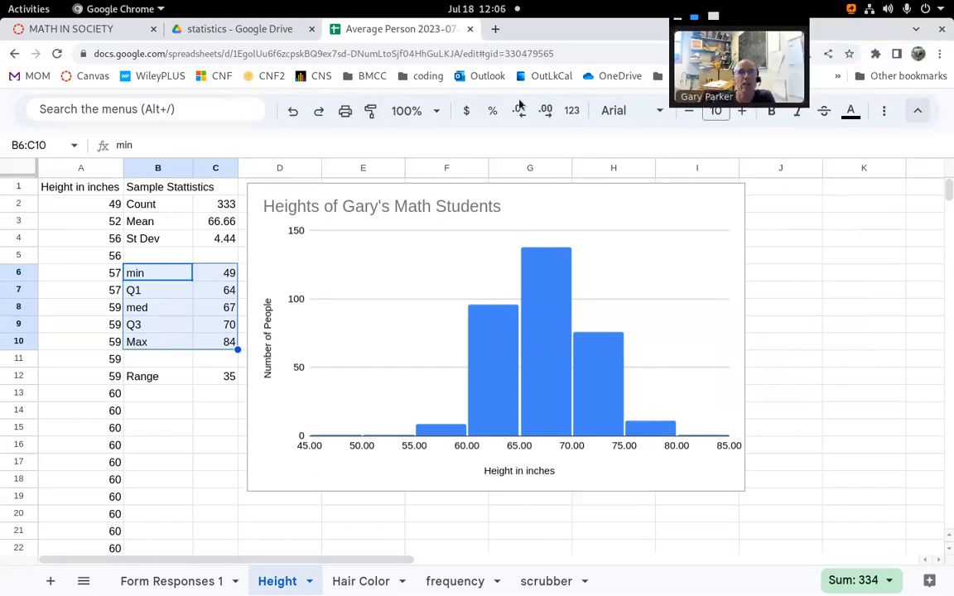
Step: Insert a new drawing in the Height sheet and paste the copied histogram into it unlinked
{"action": "key", "text": "ctrl+shift+f"}
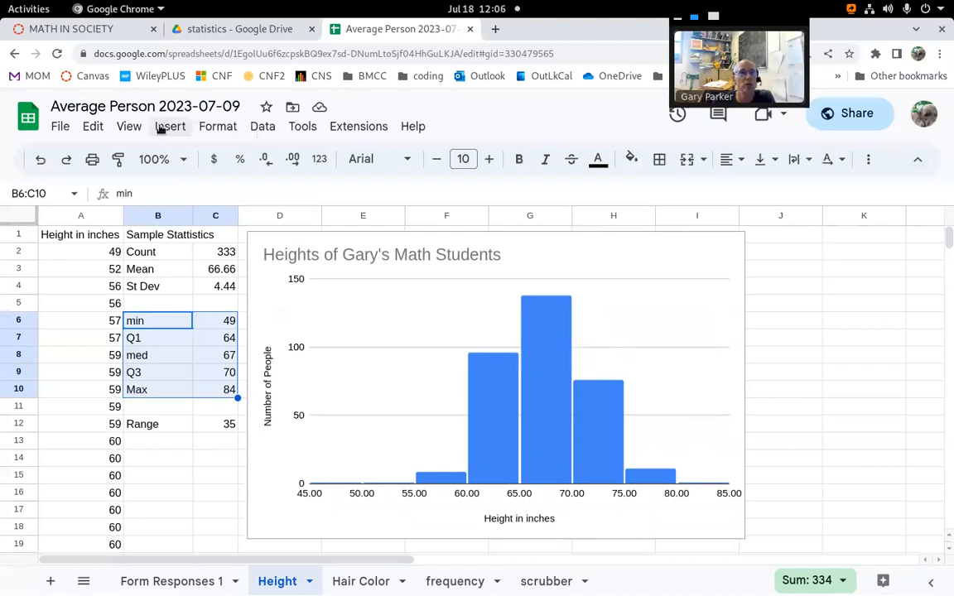
{"action": "left_click", "coordinate": [163, 127]}
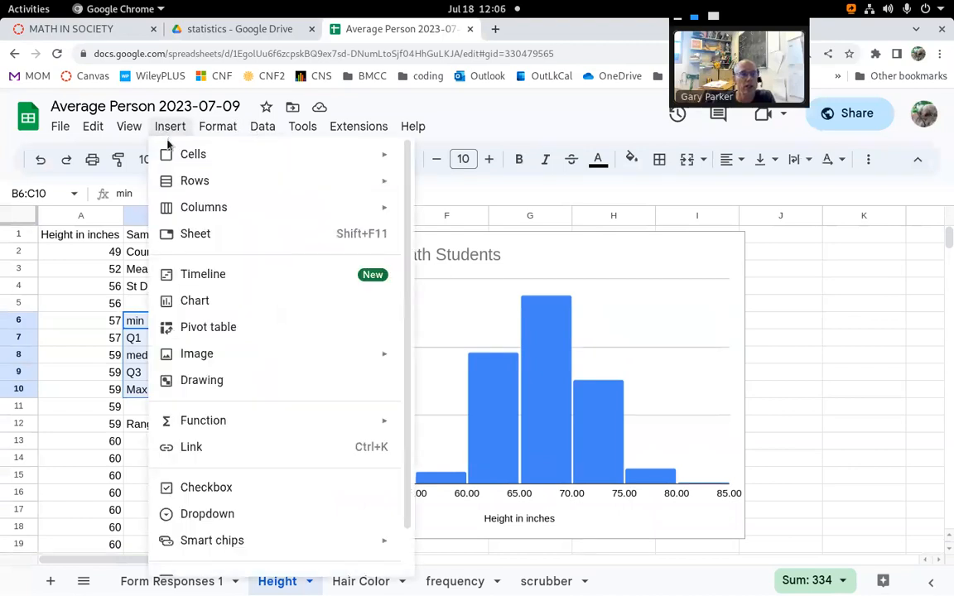
{"action": "left_click", "coordinate": [220, 383]}
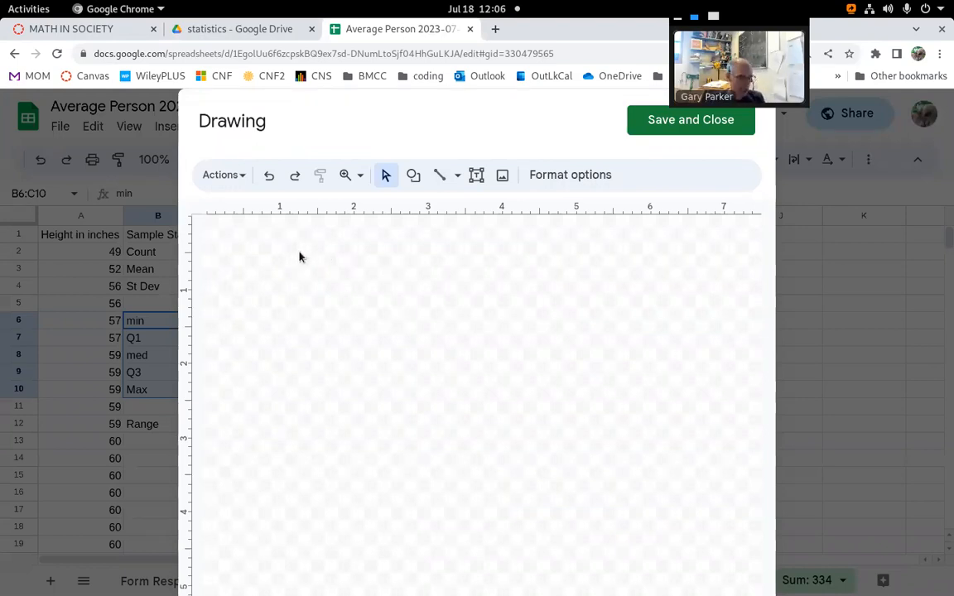
{"action": "key", "text": "ctrl+v"}
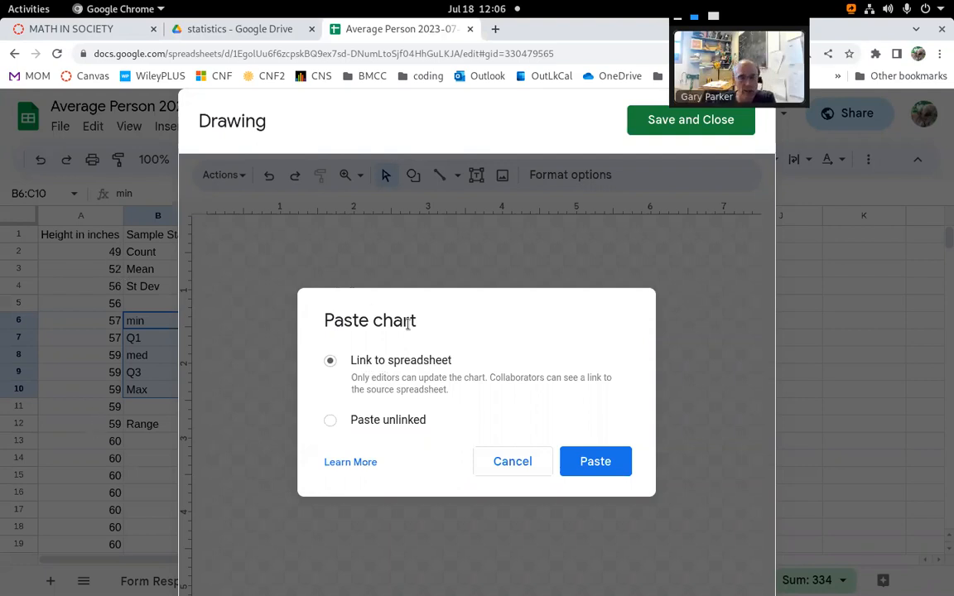
{"action": "left_click", "coordinate": [329, 421]}
{"action": "left_click", "coordinate": [592, 462]}
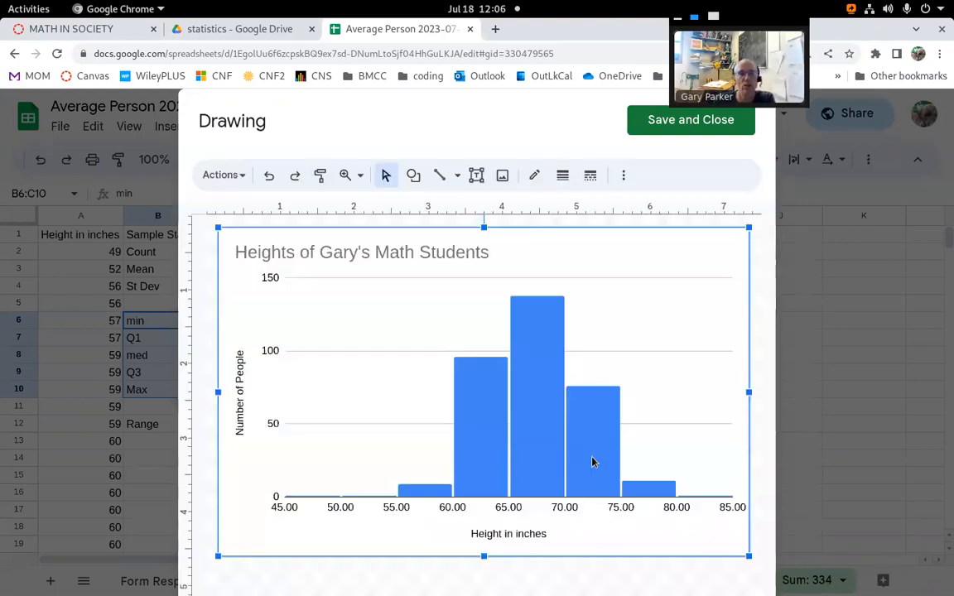
Step: Crop the pasted chart to the strip of horizontal axis labels from 45.00 to 85.00 and move it to the top of the canvas
{"action": "right_click", "coordinate": [533, 252]}
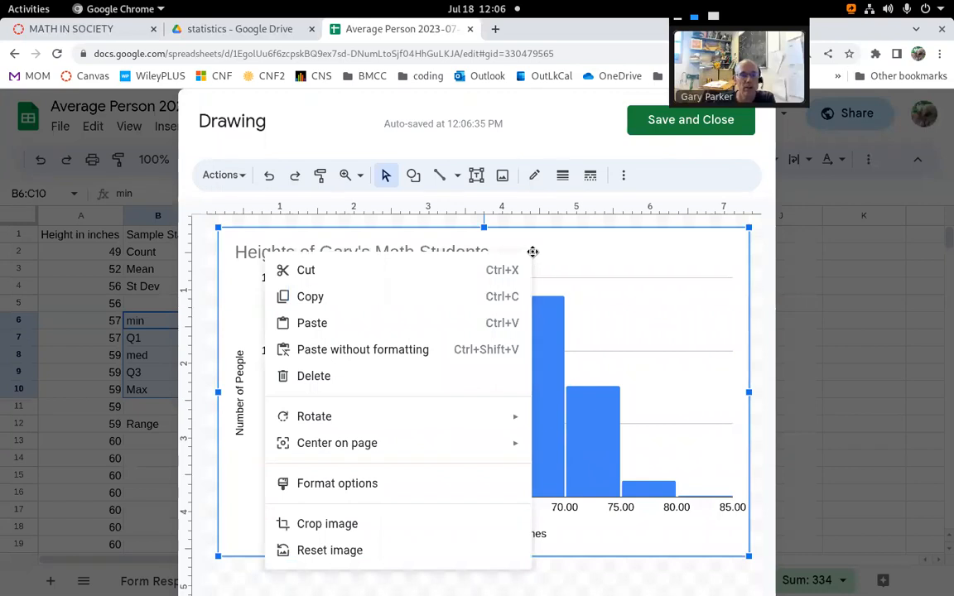
{"action": "left_click", "coordinate": [331, 524]}
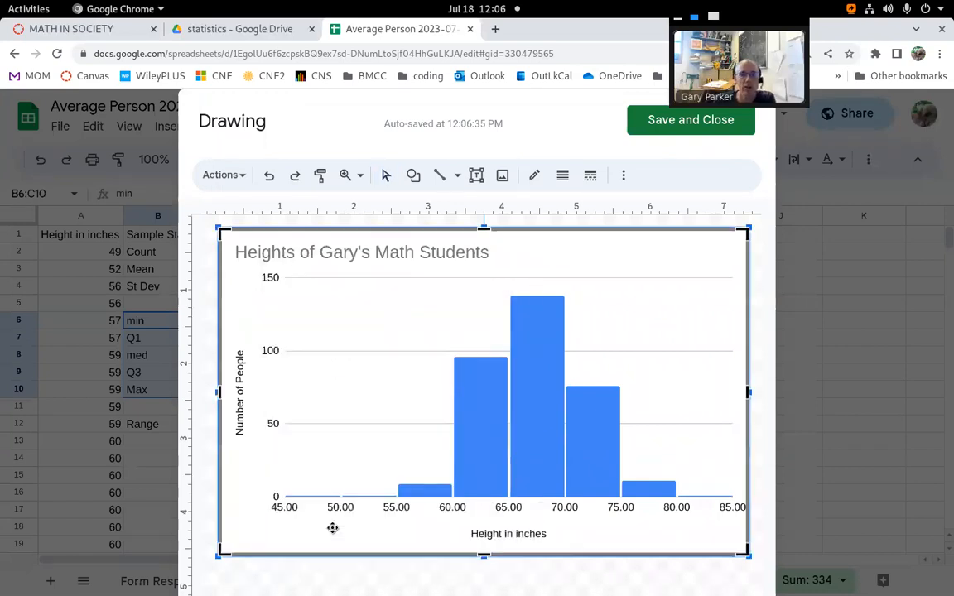
{"action": "left_click_drag", "start_coordinate": [484, 552], "coordinate": [487, 511]}
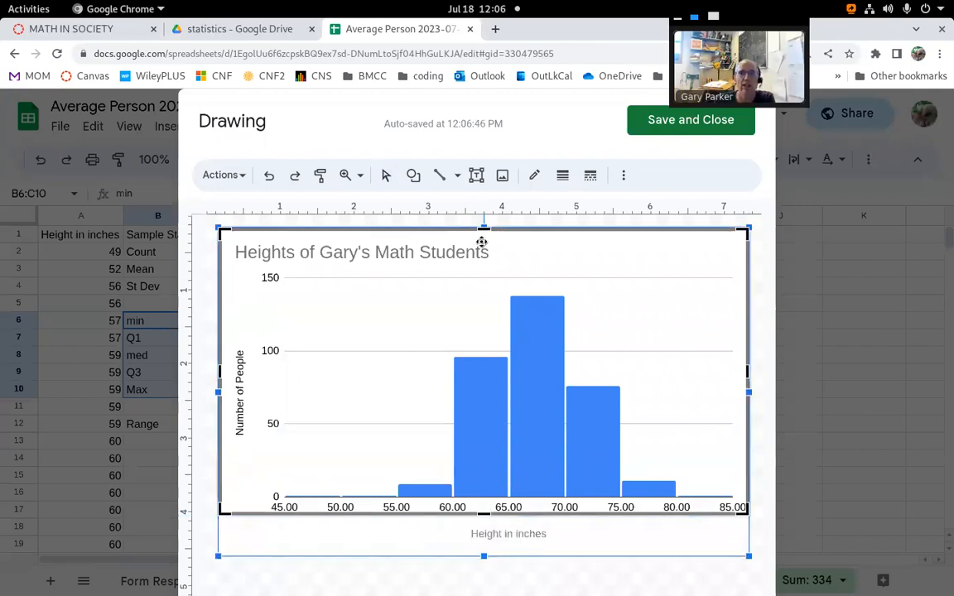
{"action": "left_click_drag", "start_coordinate": [485, 231], "coordinate": [484, 497]}
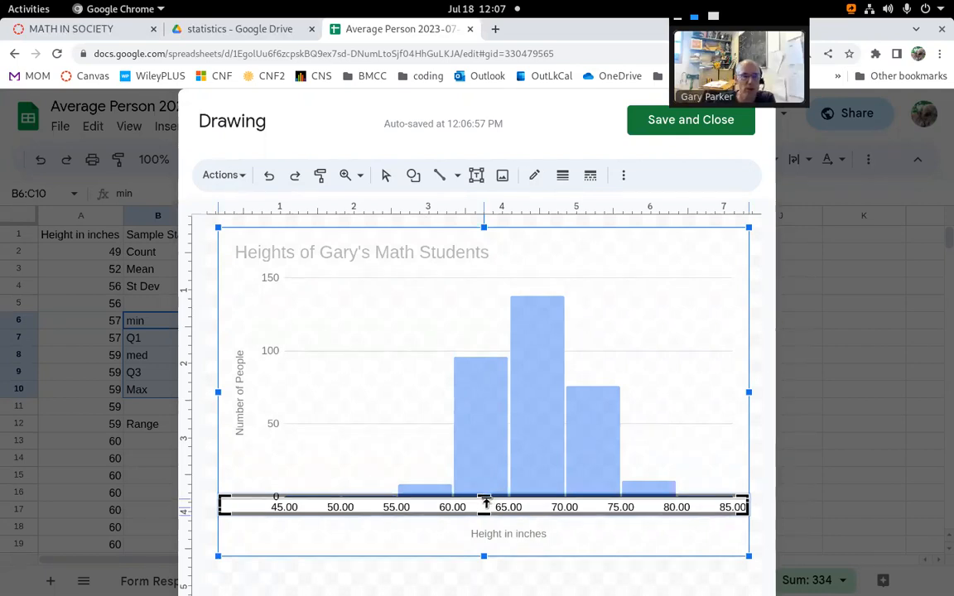
{"action": "left_click_drag", "start_coordinate": [486, 503], "coordinate": [489, 505]}
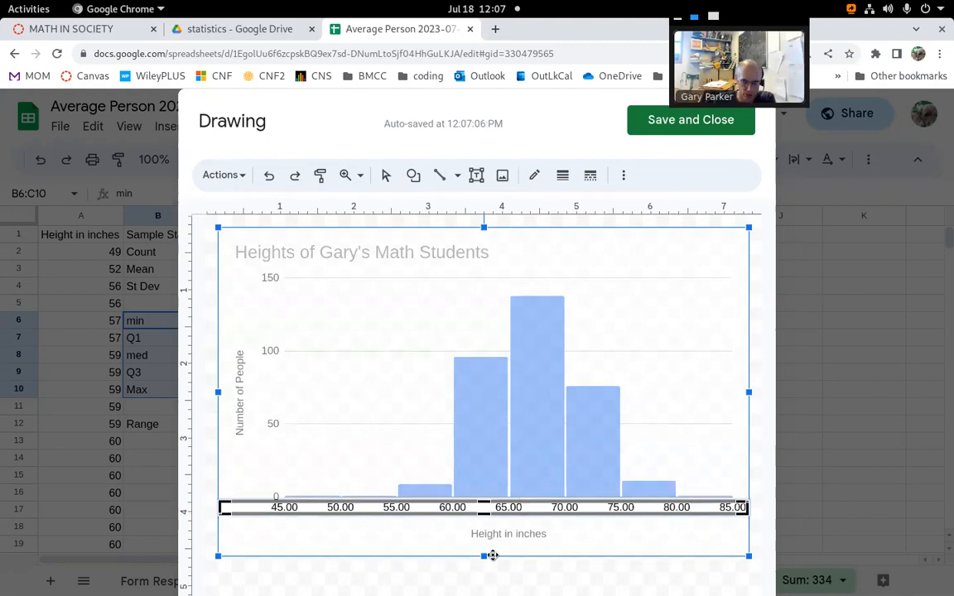
{"action": "key", "text": "Return"}
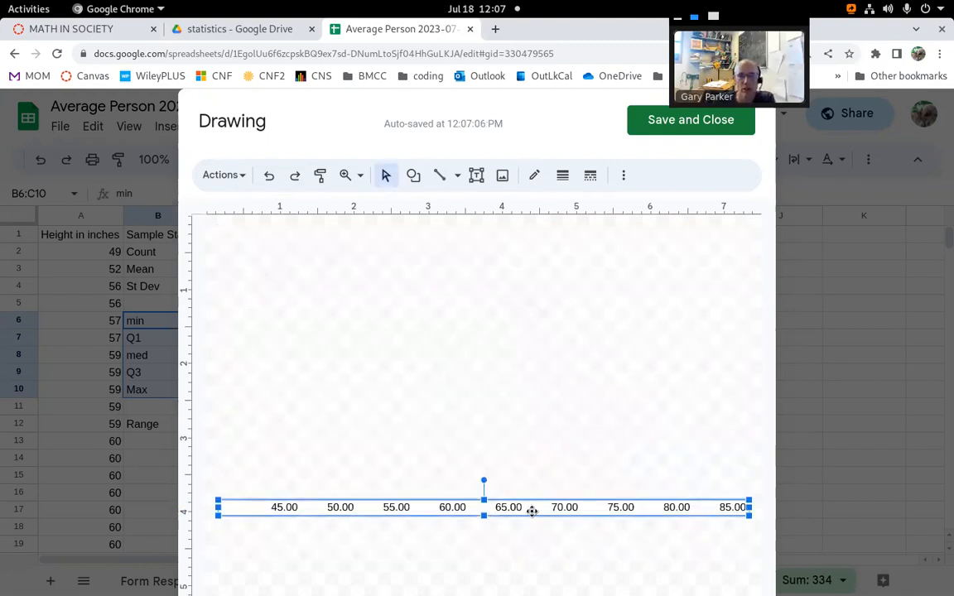
{"action": "left_click_drag", "start_coordinate": [528, 508], "coordinate": [526, 229]}
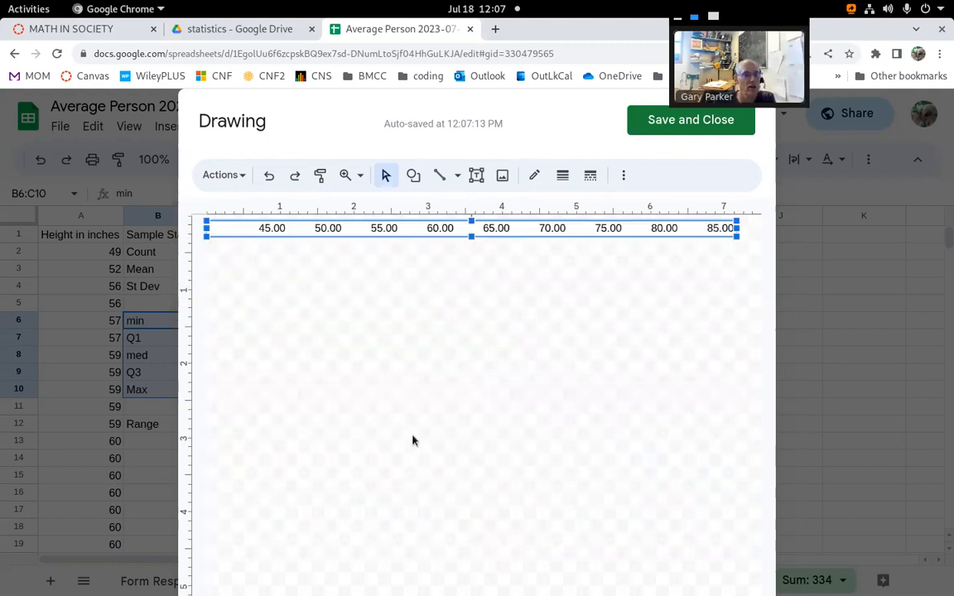
Step: Draw a short vertical line for the minimum just left of 50.00 below the axis labels, coloured blue and 2px thick
{"action": "left_click", "coordinate": [439, 175]}
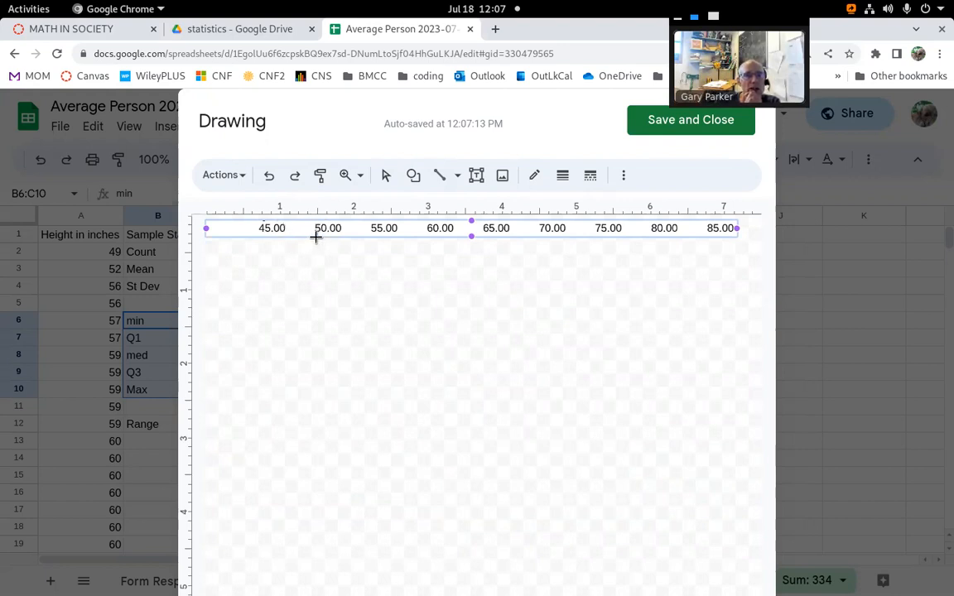
{"action": "left_click_drag", "start_coordinate": [316, 238], "coordinate": [317, 247]}
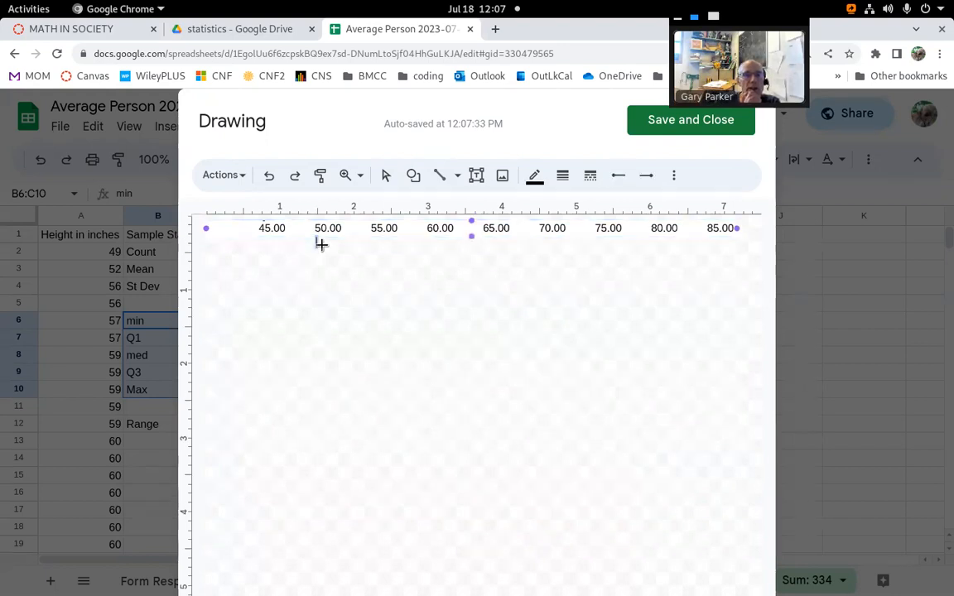
{"action": "left_click", "coordinate": [535, 175]}
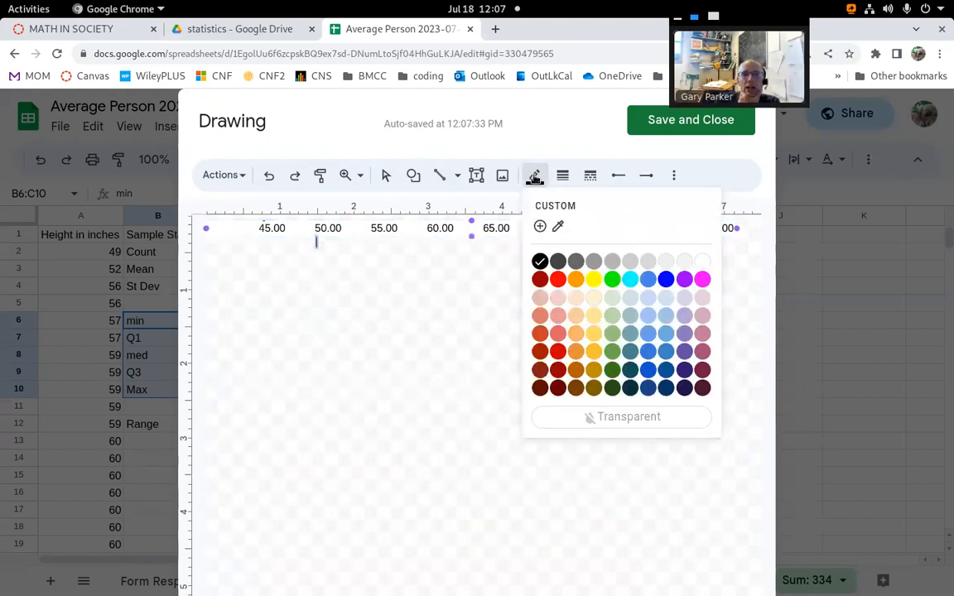
{"action": "left_click", "coordinate": [671, 280]}
{"action": "left_click", "coordinate": [561, 177]}
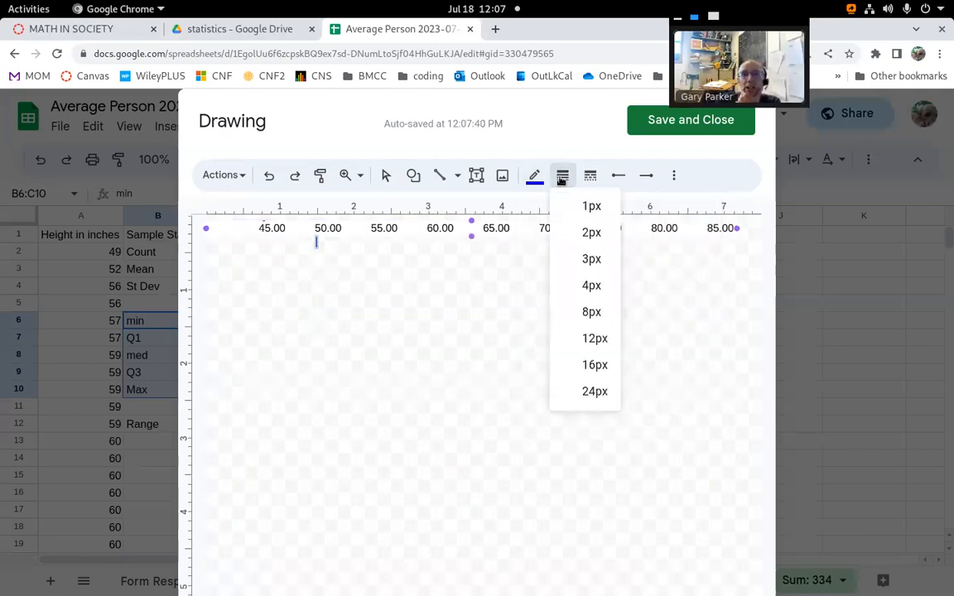
{"action": "left_click", "coordinate": [581, 234]}
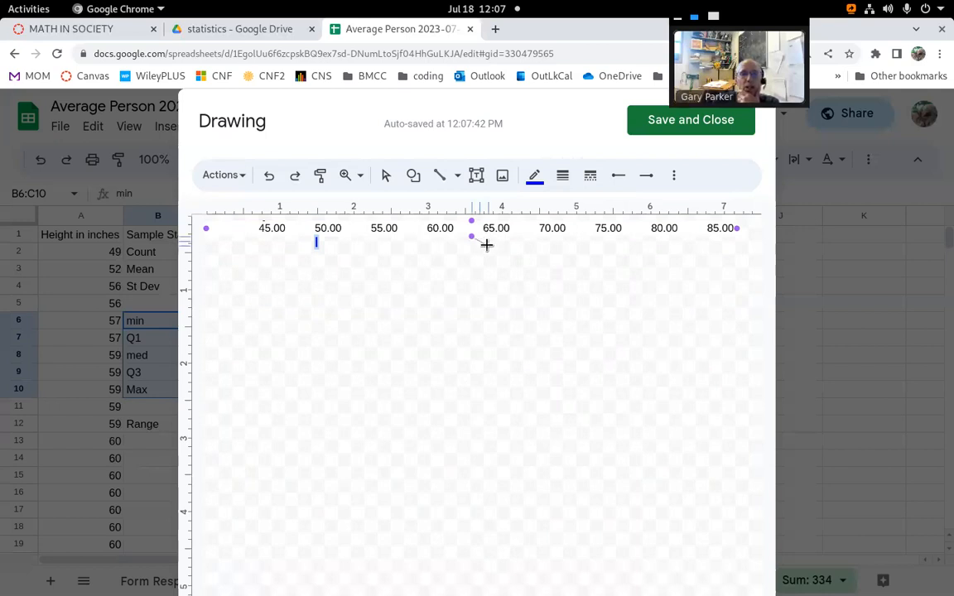
Step: Draw a short vertical line for Q1 below the axis labels and move it slightly left of 65.00
{"action": "left_click_drag", "start_coordinate": [471, 237], "coordinate": [473, 253]}
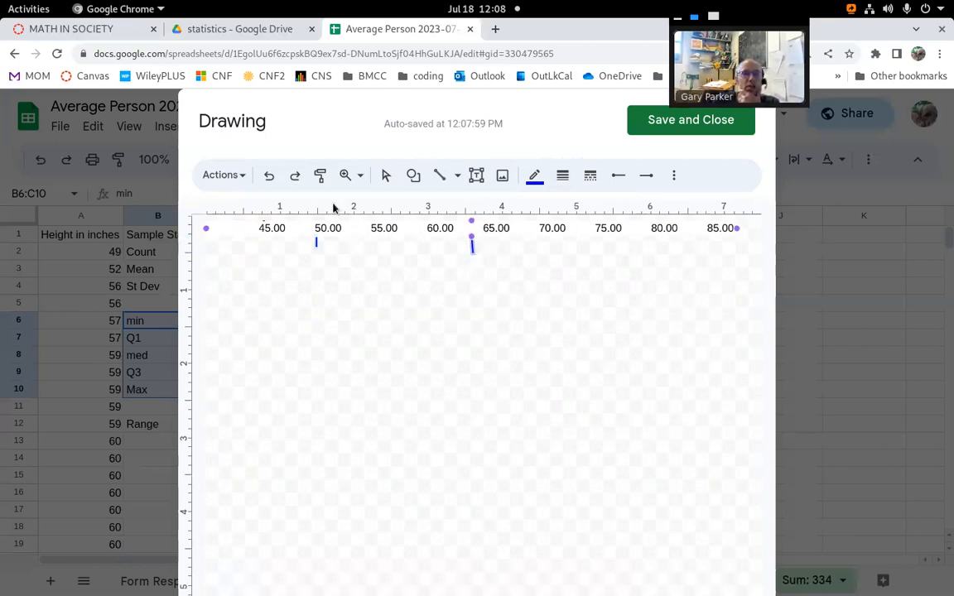
{"action": "left_click", "coordinate": [386, 176]}
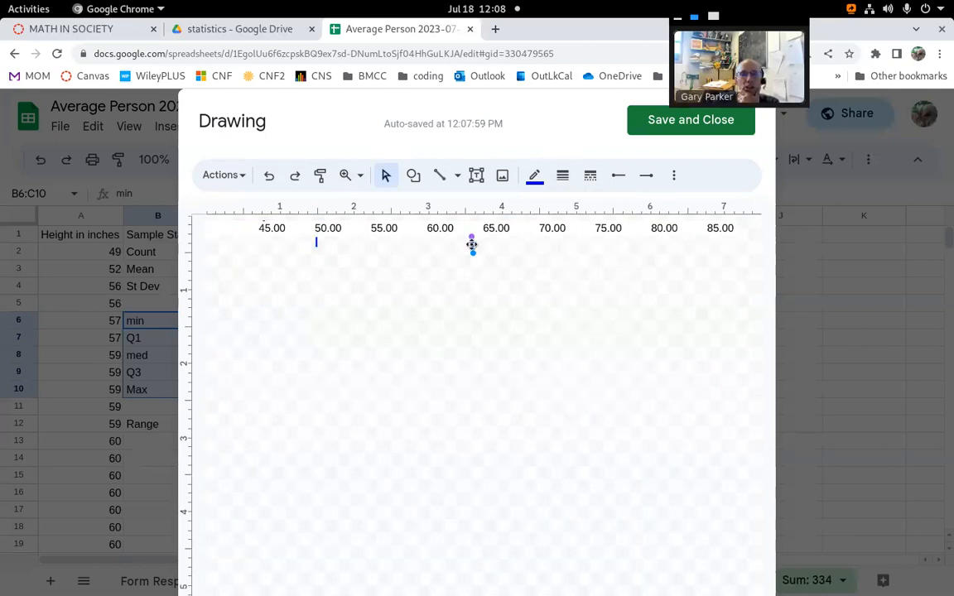
{"action": "left_click_drag", "start_coordinate": [476, 246], "coordinate": [497, 240]}
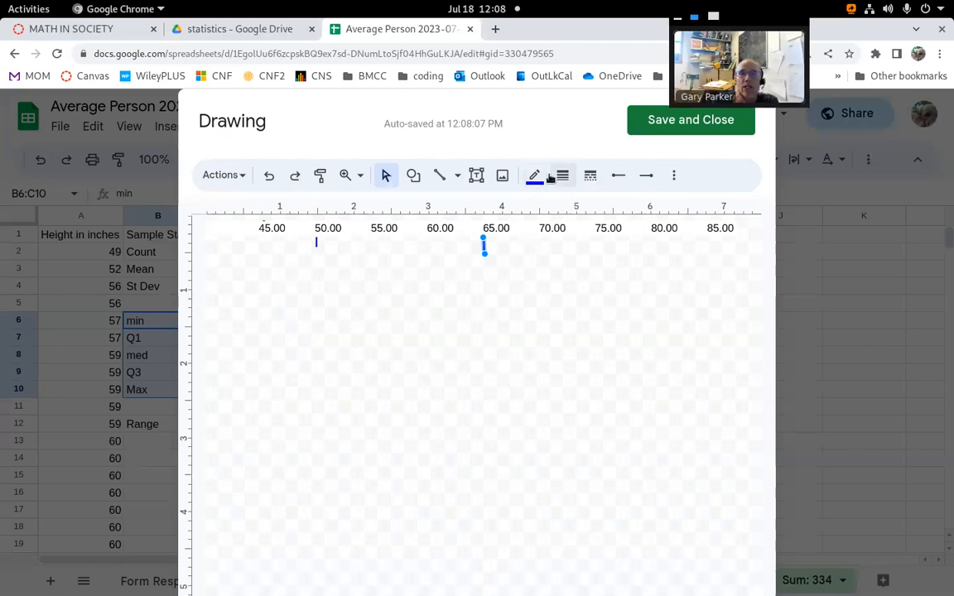
Step: Draw short vertical lines below the axis labels for the median at 67, Q3 at 70 and the maximum at 84
{"action": "left_click", "coordinate": [439, 175]}
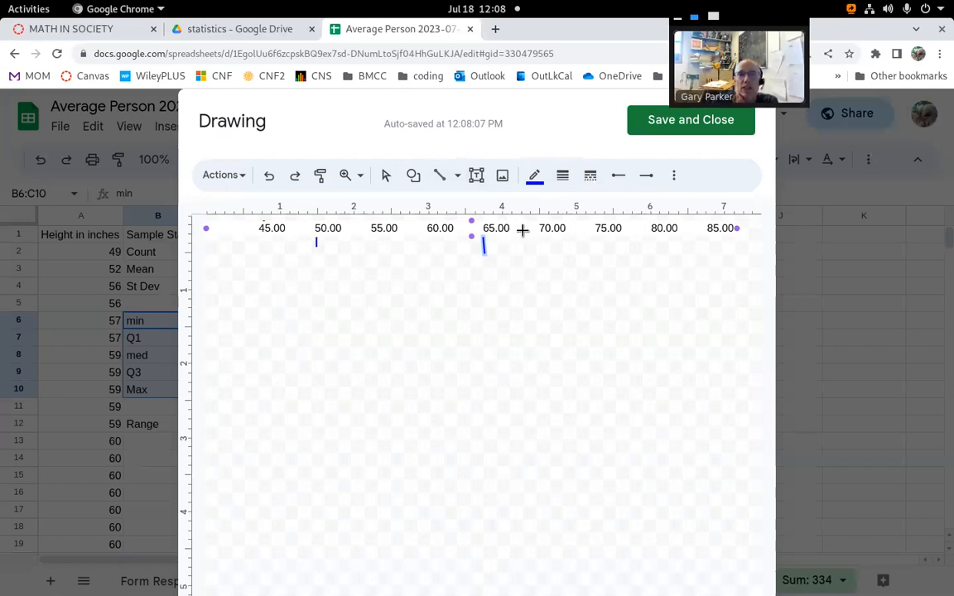
{"action": "left_click_drag", "start_coordinate": [520, 237], "coordinate": [521, 251]}
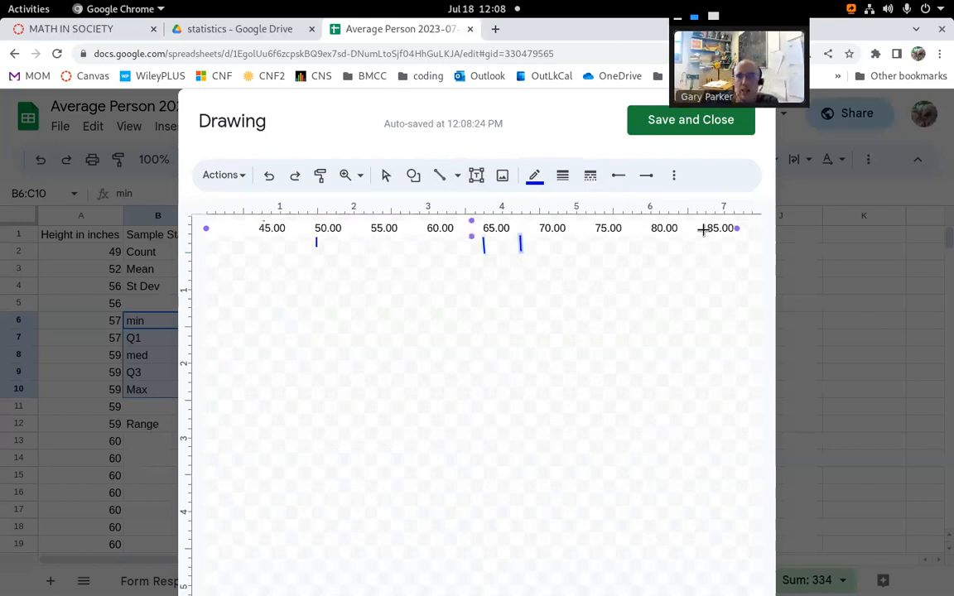
{"action": "left_click", "coordinate": [439, 176]}
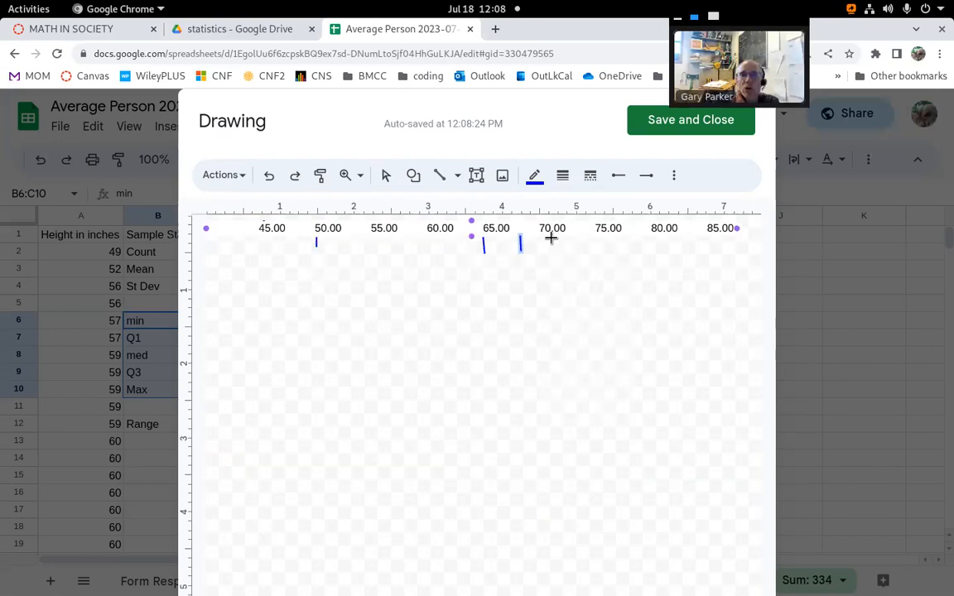
{"action": "left_click_drag", "start_coordinate": [553, 242], "coordinate": [554, 253]}
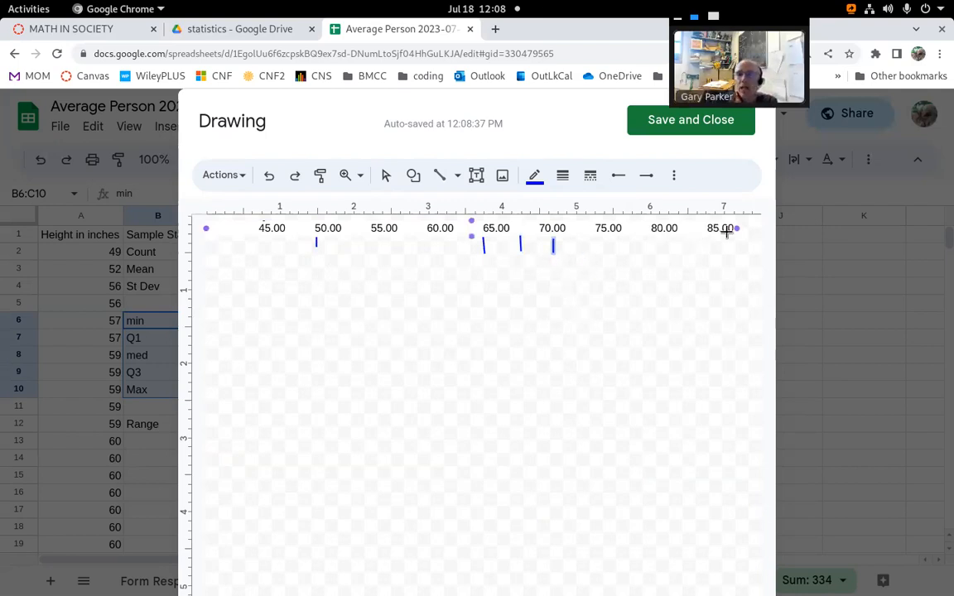
{"action": "left_click_drag", "start_coordinate": [709, 235], "coordinate": [709, 250]}
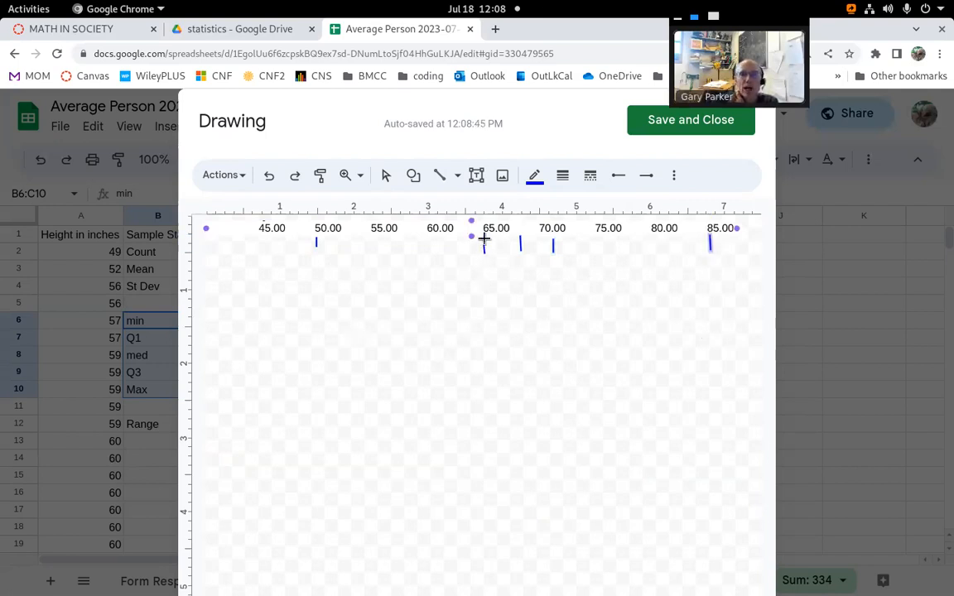
Step: Connect the Q1 and Q3 marks with horizontal lines along their upper and lower ends to form the box
{"action": "mouse_move", "coordinate": [483, 239]}
{"action": "left_mouse_down"}
{"action": "mouse_move", "coordinate": [553, 240]}
{"action": "mouse_move", "coordinate": [473, 238]}
{"action": "left_mouse_up"}
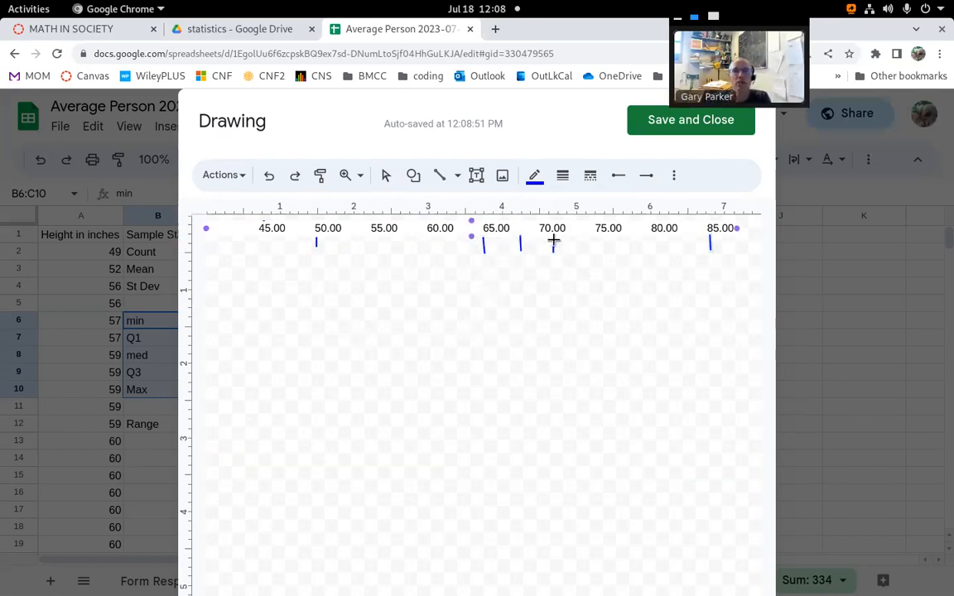
{"action": "mouse_move", "coordinate": [553, 240]}
{"action": "left_mouse_down"}
{"action": "mouse_move", "coordinate": [484, 239]}
{"action": "mouse_move", "coordinate": [515, 254]}
{"action": "mouse_move", "coordinate": [551, 253]}
{"action": "left_mouse_up"}
{"action": "left_click", "coordinate": [504, 236]}
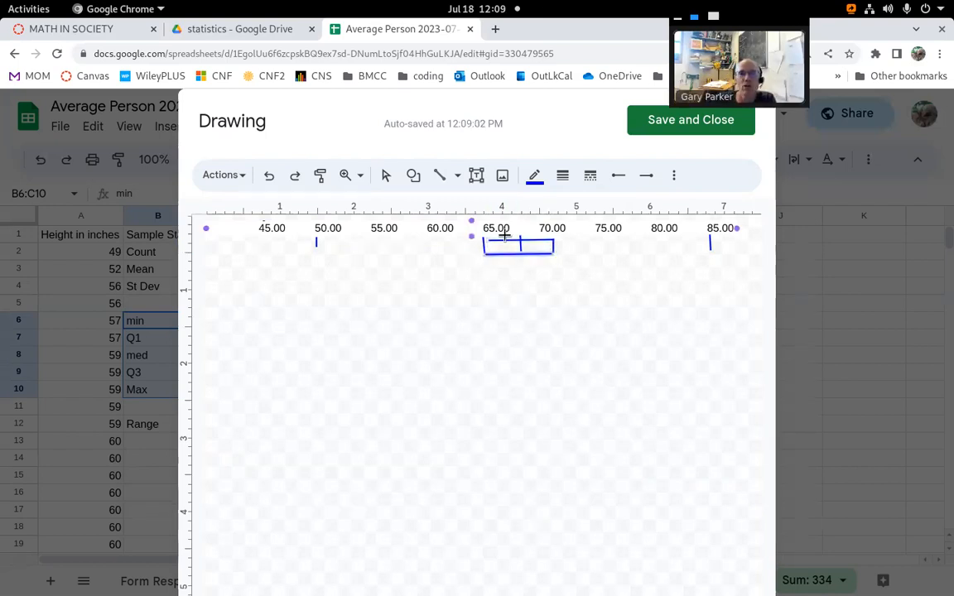
Step: Draw horizontal whiskers joining the minimum mark to the Q1 side and the maximum mark to the Q3 side of the box
{"action": "left_click_drag", "start_coordinate": [317, 241], "coordinate": [484, 246]}
{"action": "left_click_drag", "start_coordinate": [710, 244], "coordinate": [553, 245]}
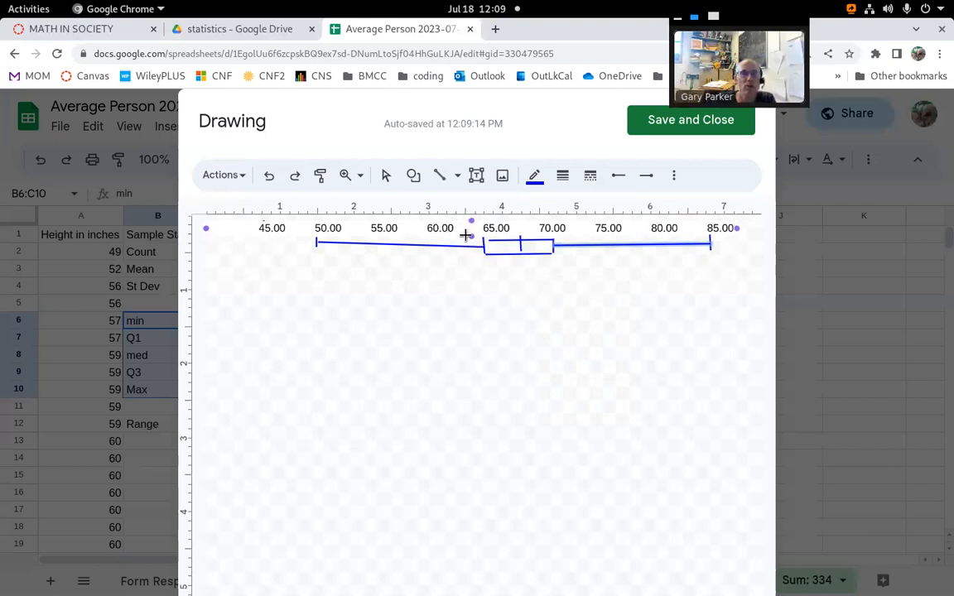
{"action": "left_click", "coordinate": [385, 175]}
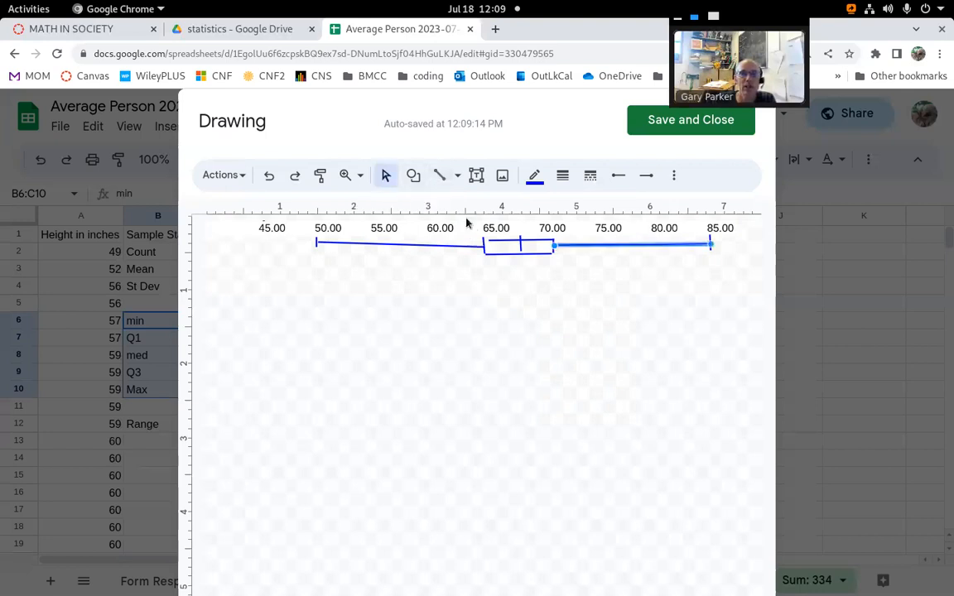
Step: Move the axis labels down clear of the box plot and extend the box's upper line to meet the Q1 mark
{"action": "left_click", "coordinate": [505, 241]}
{"action": "left_click_drag", "start_coordinate": [489, 240], "coordinate": [491, 241]}
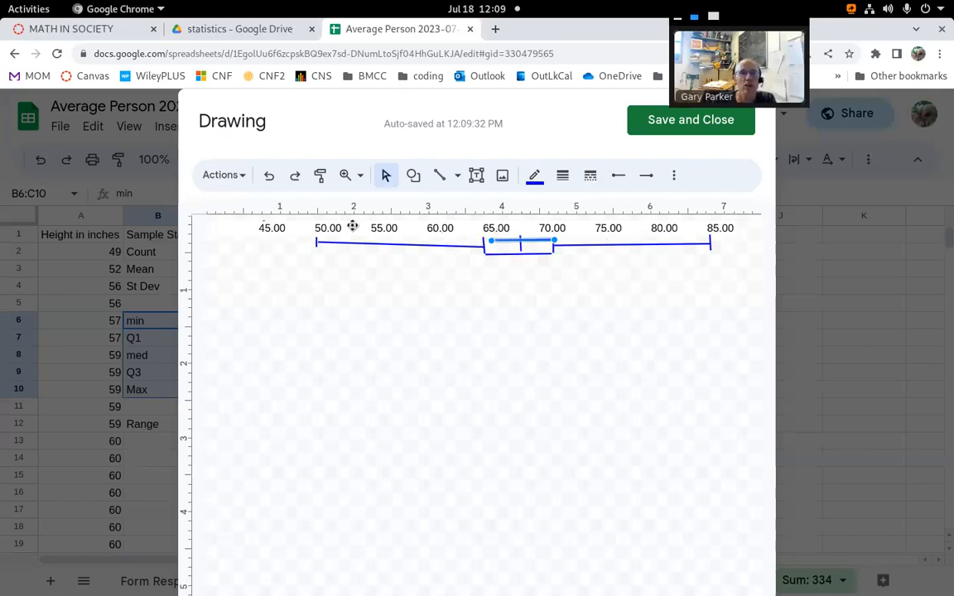
{"action": "left_click_drag", "start_coordinate": [331, 228], "coordinate": [325, 292]}
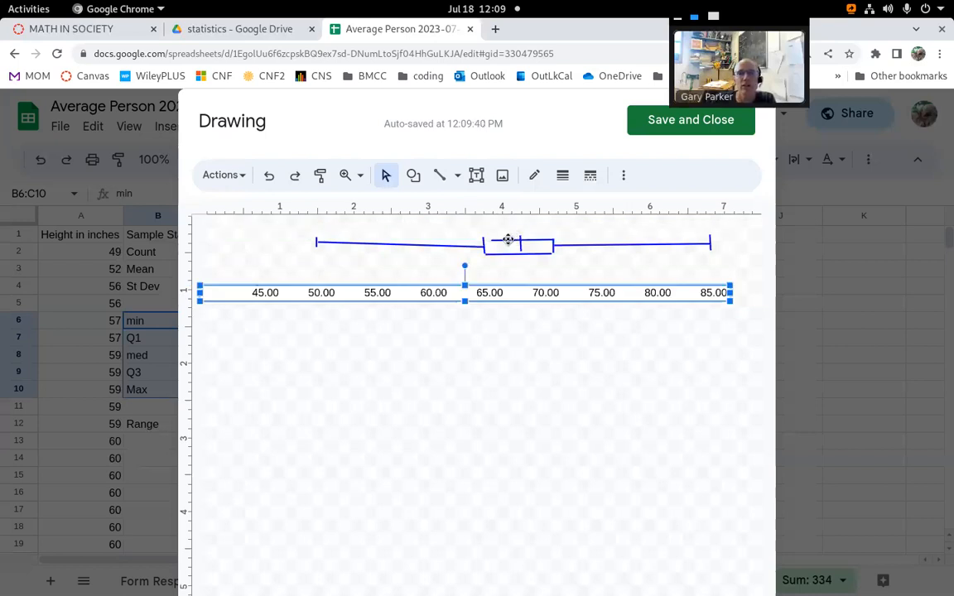
{"action": "left_click", "coordinate": [507, 240]}
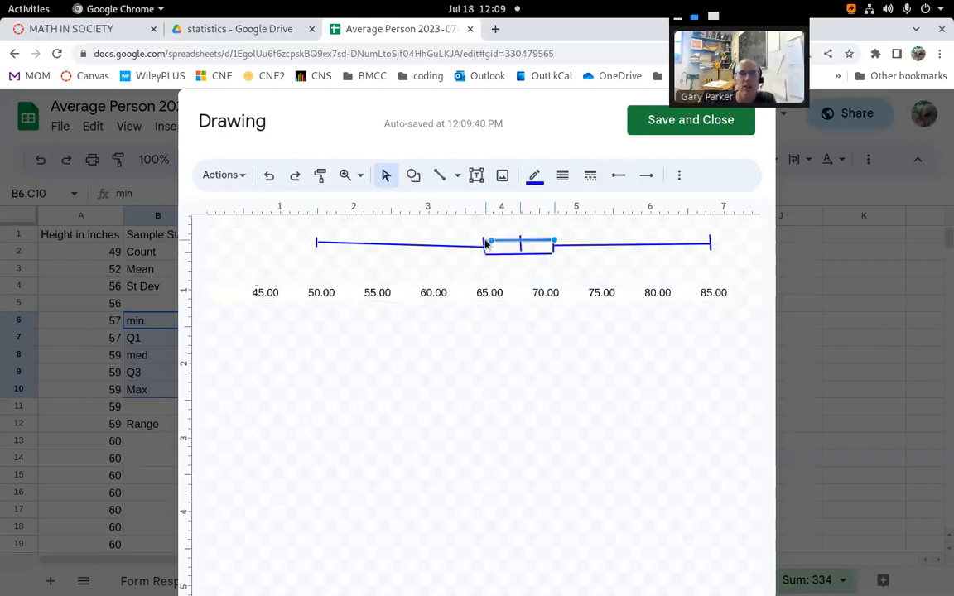
{"action": "left_click_drag", "start_coordinate": [486, 242], "coordinate": [482, 242]}
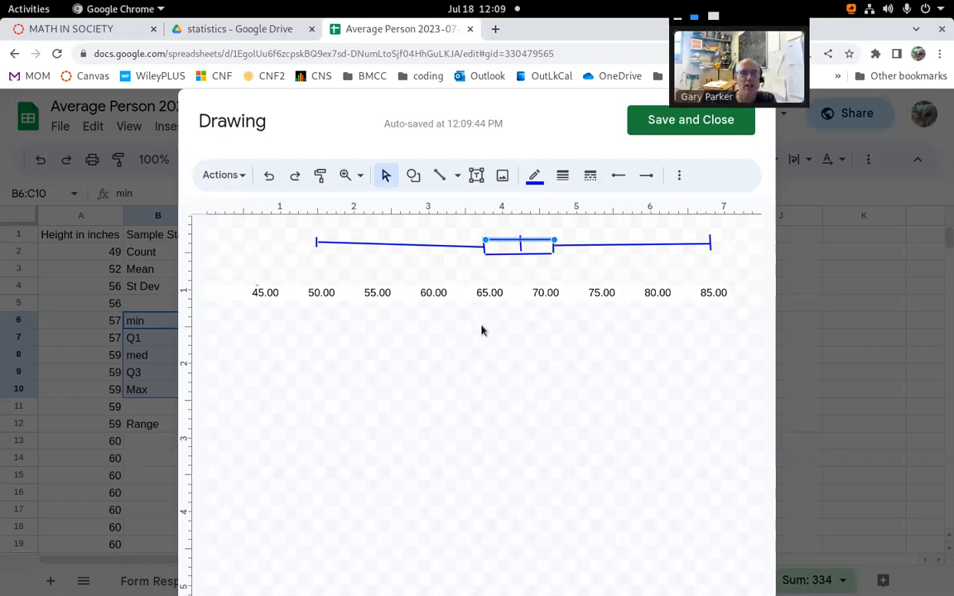
{"action": "left_click", "coordinate": [508, 279]}
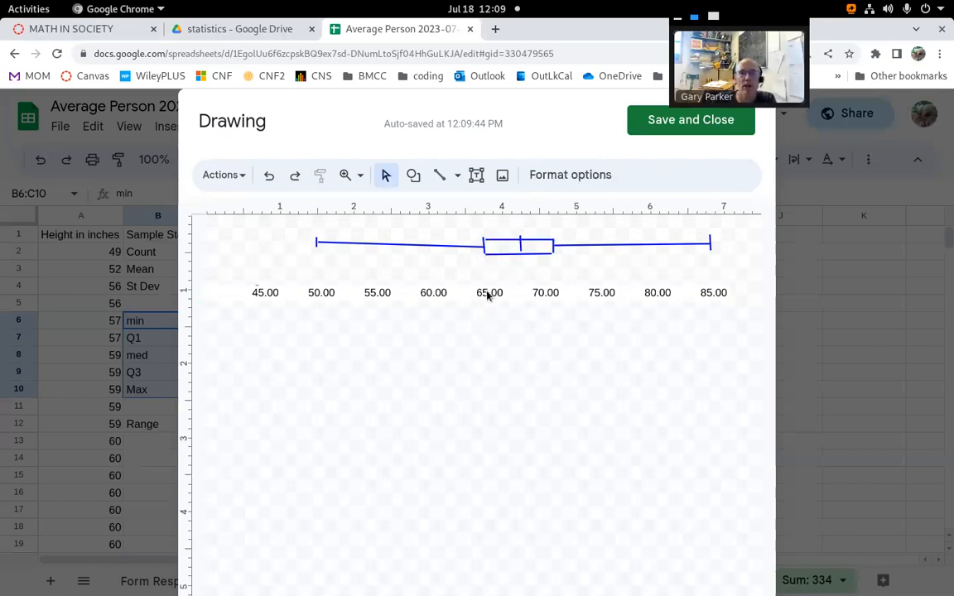
Step: Delete the axis labels from the drawing, then save and close it to place the box plot on the sheet
{"action": "left_click", "coordinate": [489, 295]}
{"action": "key", "text": "Delete"}
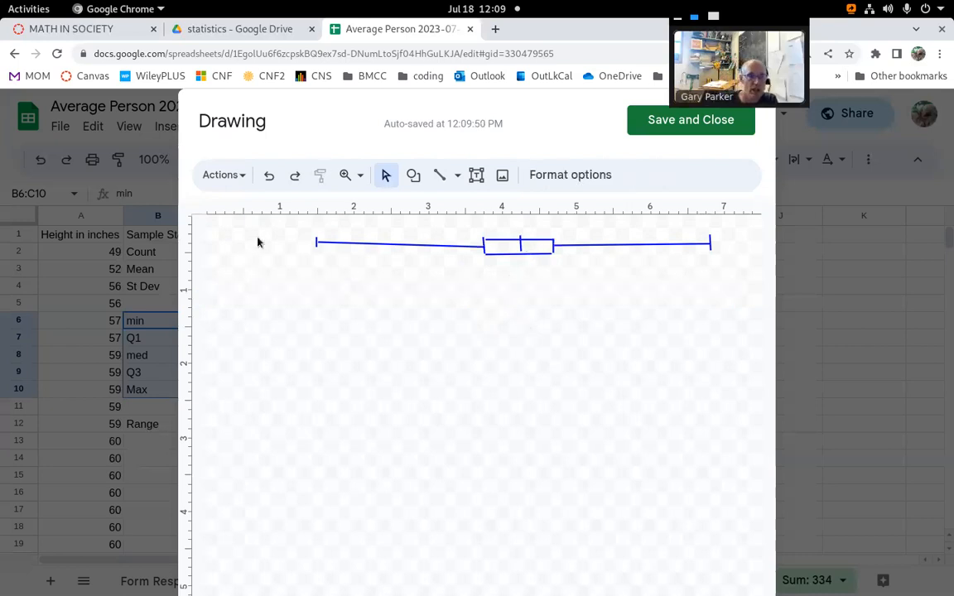
{"action": "left_click", "coordinate": [658, 121]}
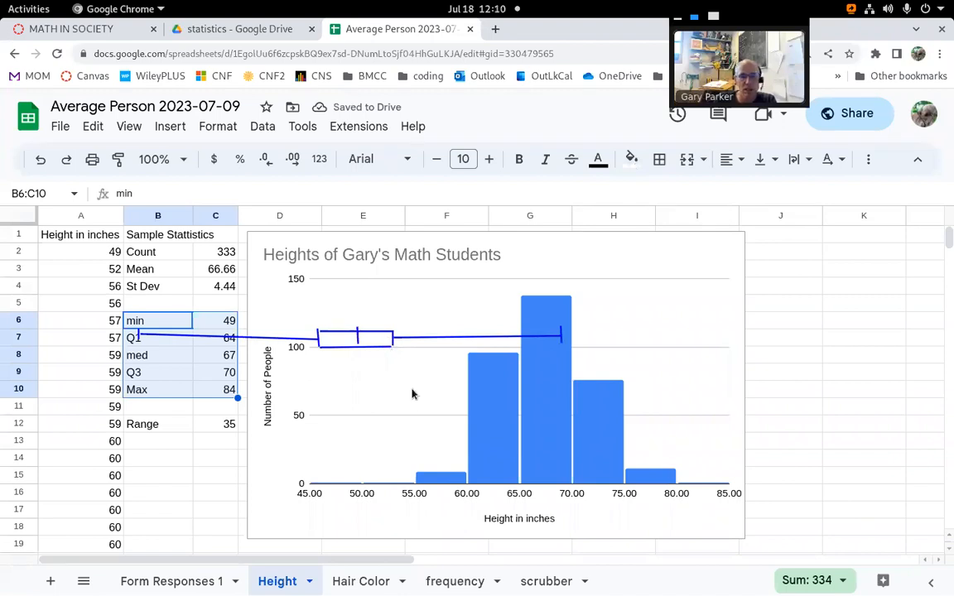
Step: Move the box plot below the histogram's horizontal axis and resize it so its ends line up with 49 and 84
{"action": "left_click", "coordinate": [385, 352]}
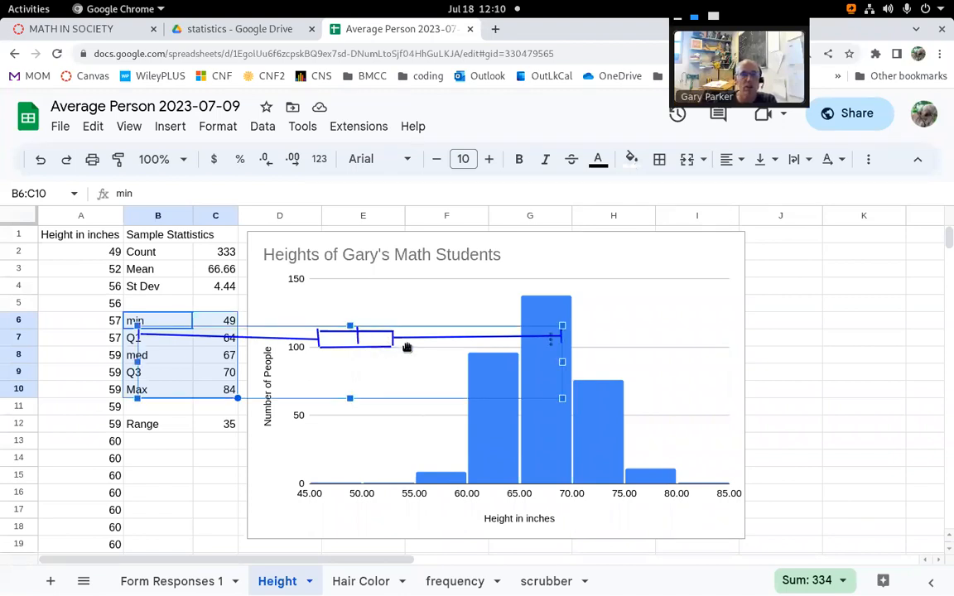
{"action": "mouse_move", "coordinate": [397, 354]}
{"action": "left_mouse_down"}
{"action": "mouse_move", "coordinate": [430, 420]}
{"action": "mouse_move", "coordinate": [562, 480]}
{"action": "mouse_move", "coordinate": [562, 521]}
{"action": "left_mouse_up"}
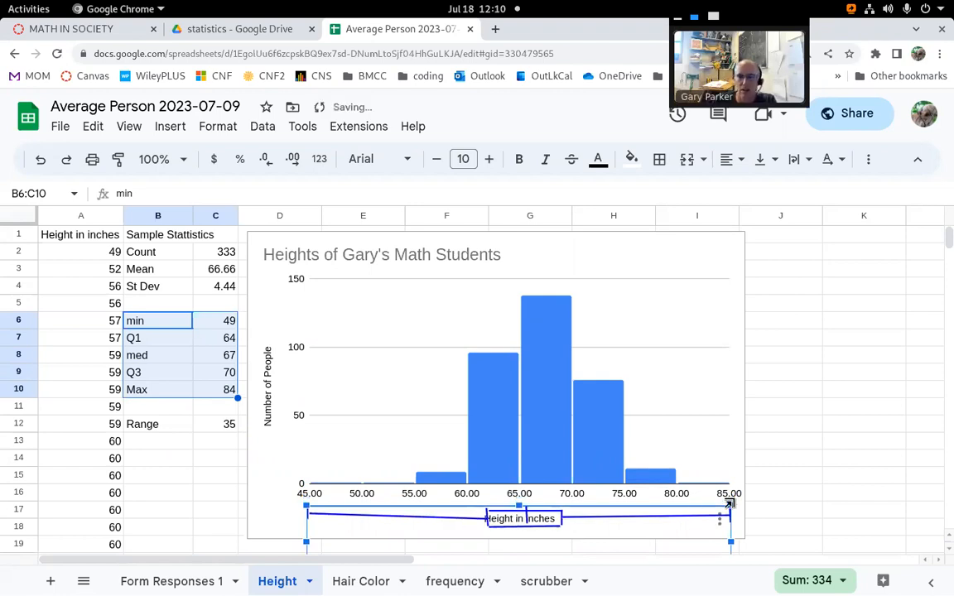
{"action": "left_click_drag", "start_coordinate": [726, 507], "coordinate": [718, 509]}
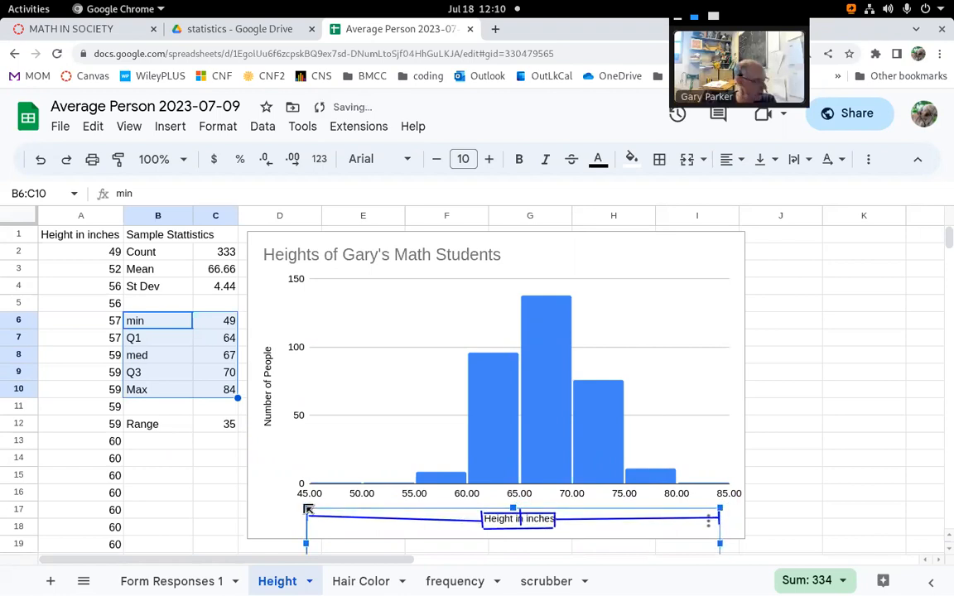
{"action": "left_click_drag", "start_coordinate": [309, 510], "coordinate": [352, 518]}
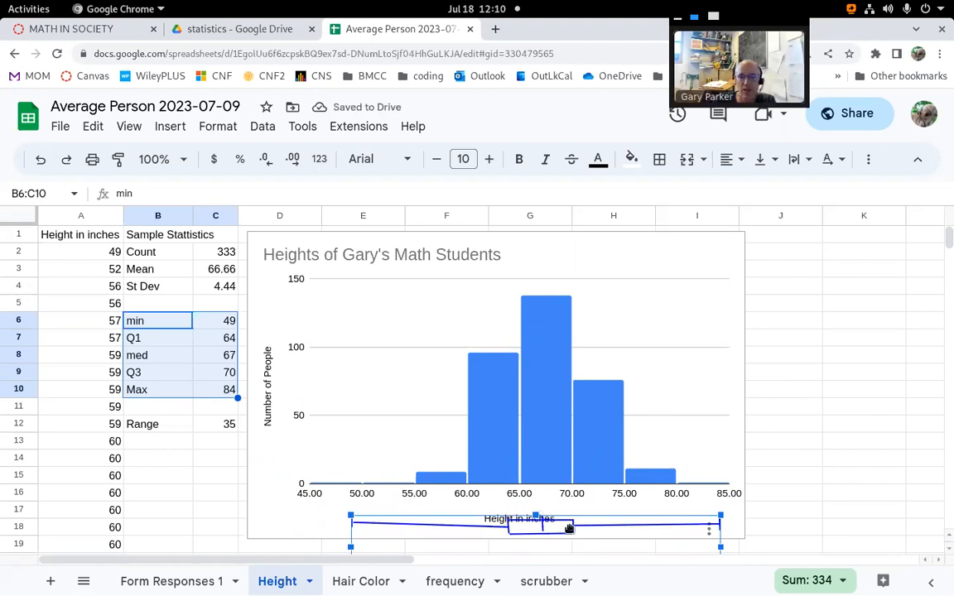
Step: Move the box plot straight up to just above the histogram's tallest bar and select the five-number summary in B6:C10
{"action": "left_click_drag", "start_coordinate": [562, 534], "coordinate": [560, 287]}
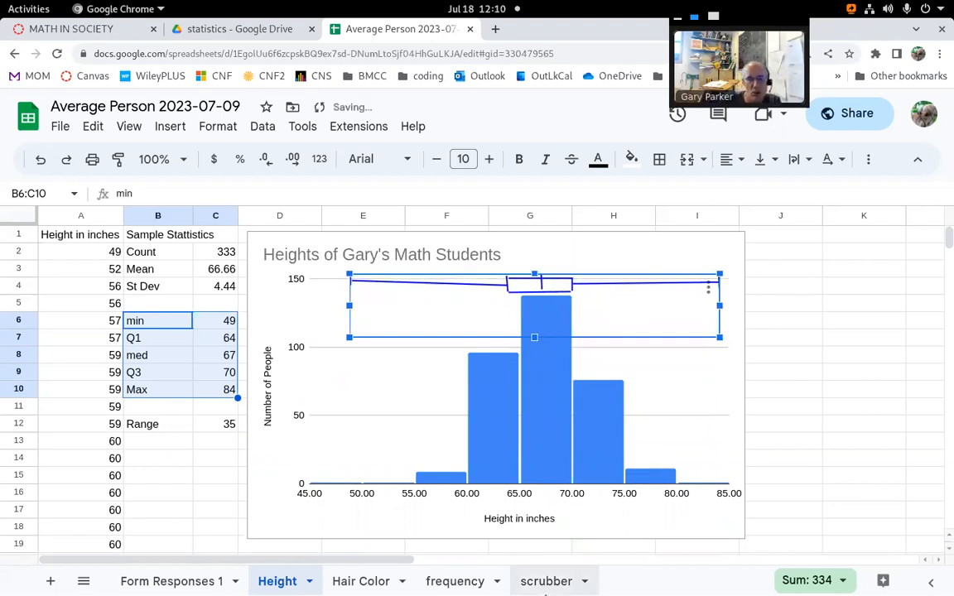
{"action": "left_click", "coordinate": [684, 401]}
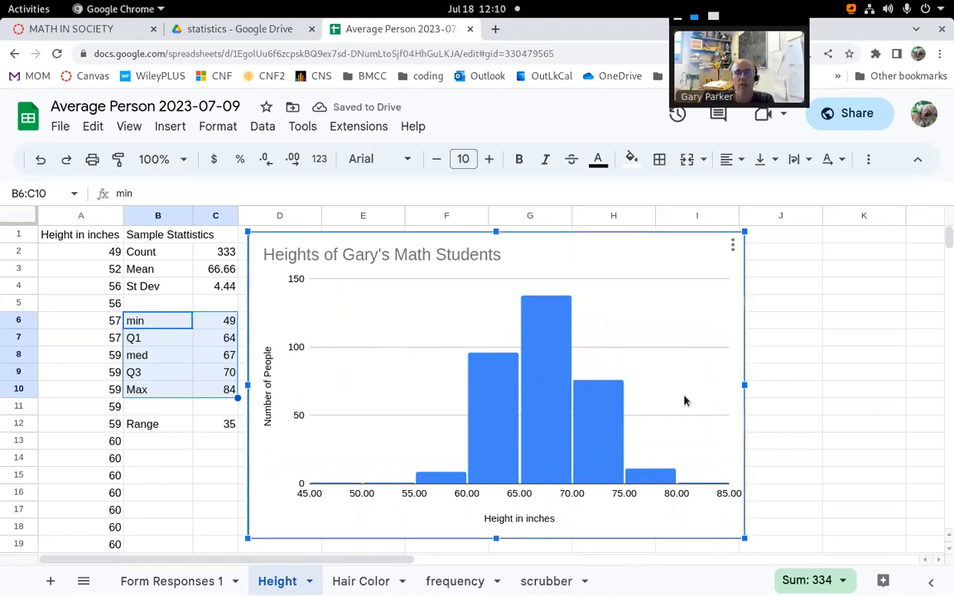
{"action": "left_click", "coordinate": [858, 331]}
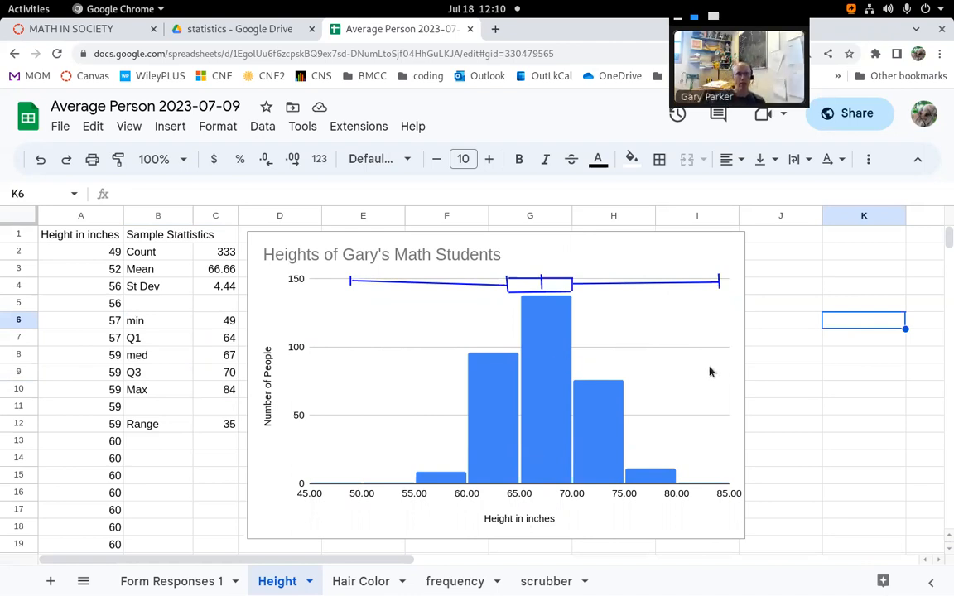
{"action": "left_click_drag", "start_coordinate": [158, 321], "coordinate": [258, 406]}
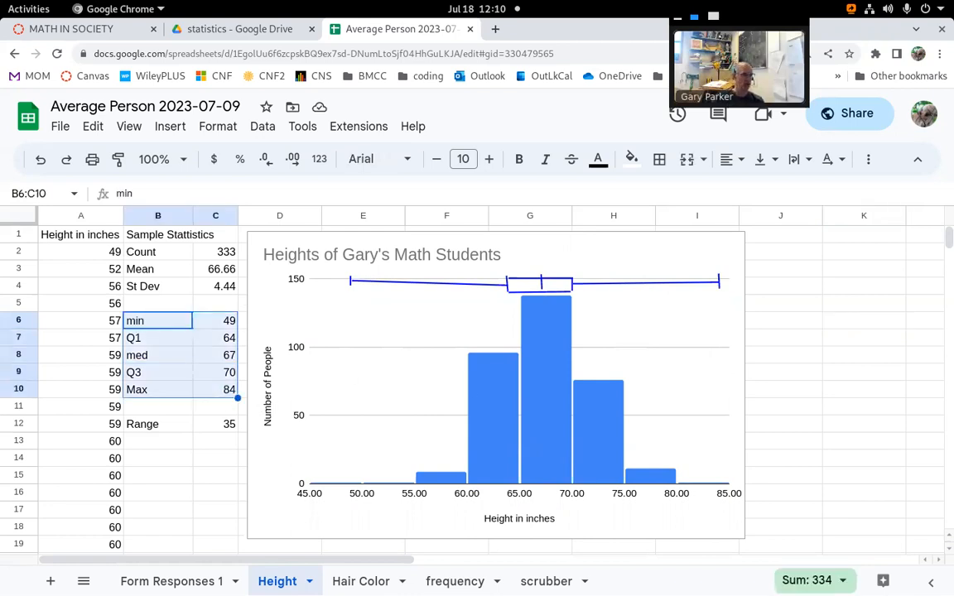